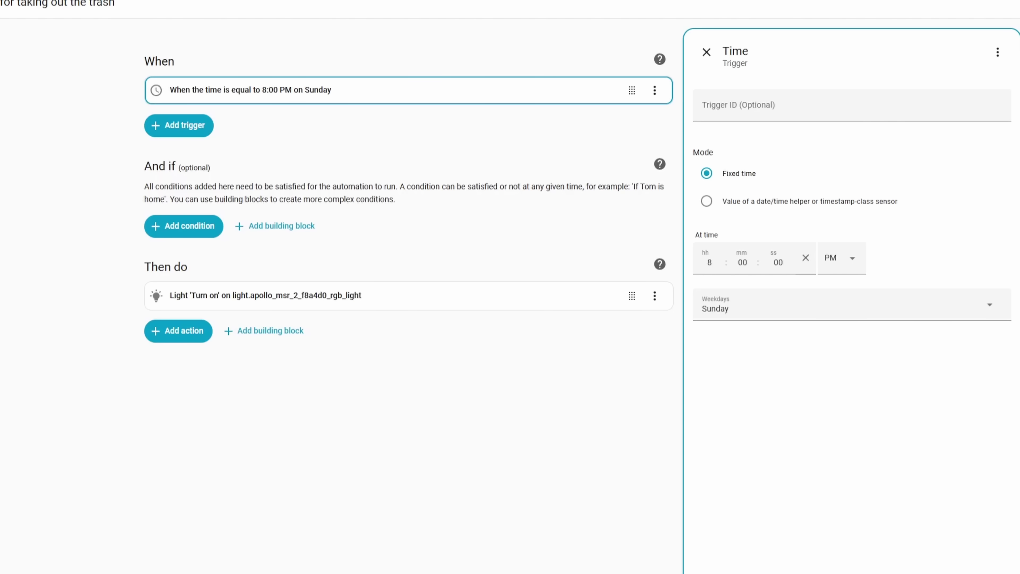
Widen the side panel, copy the light action and paste several copies of it.
drag(684, 133, 1003, 200)
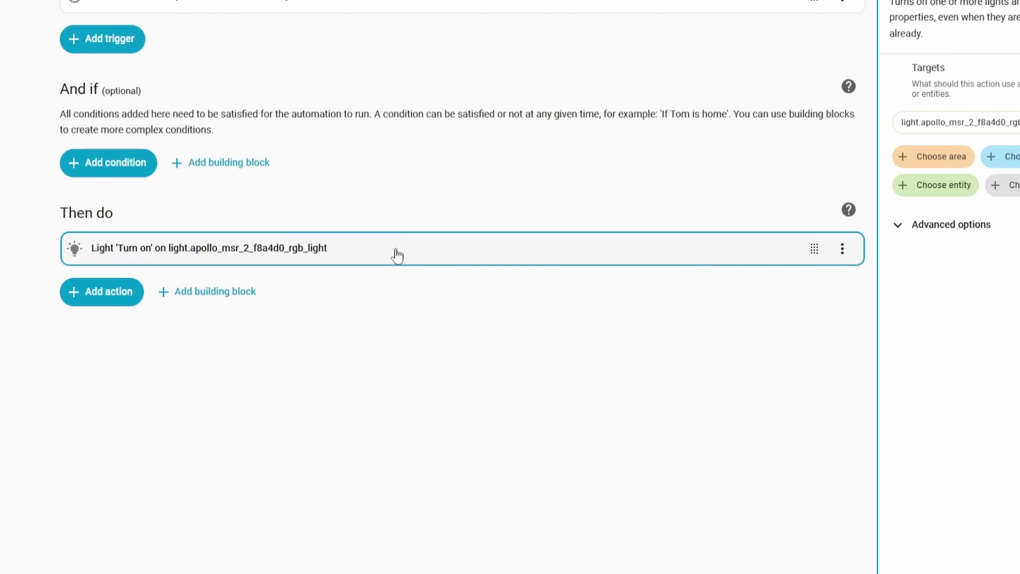
click(396, 253)
click(394, 246)
key(ctrl+c)
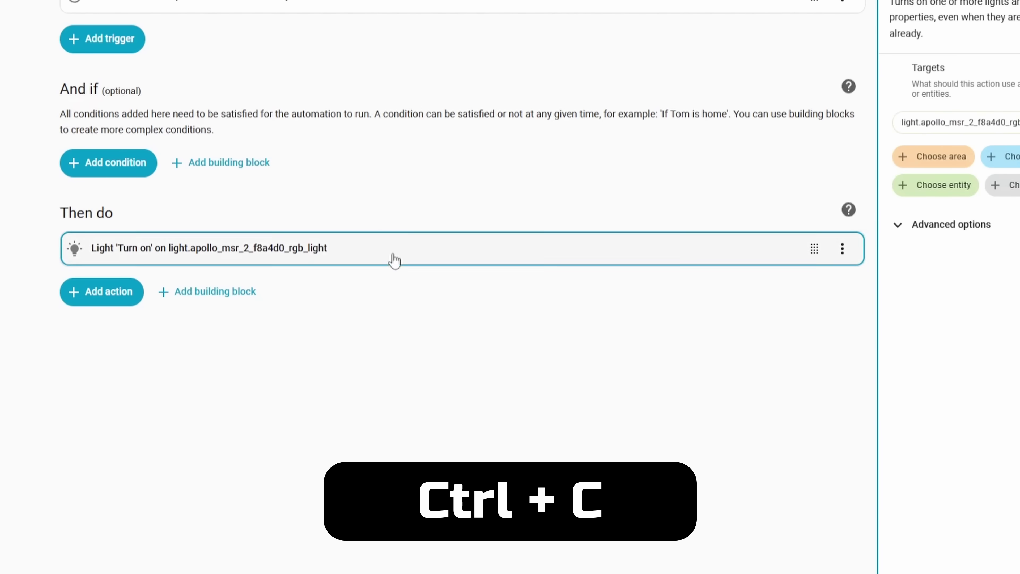
key(ctrl+v)
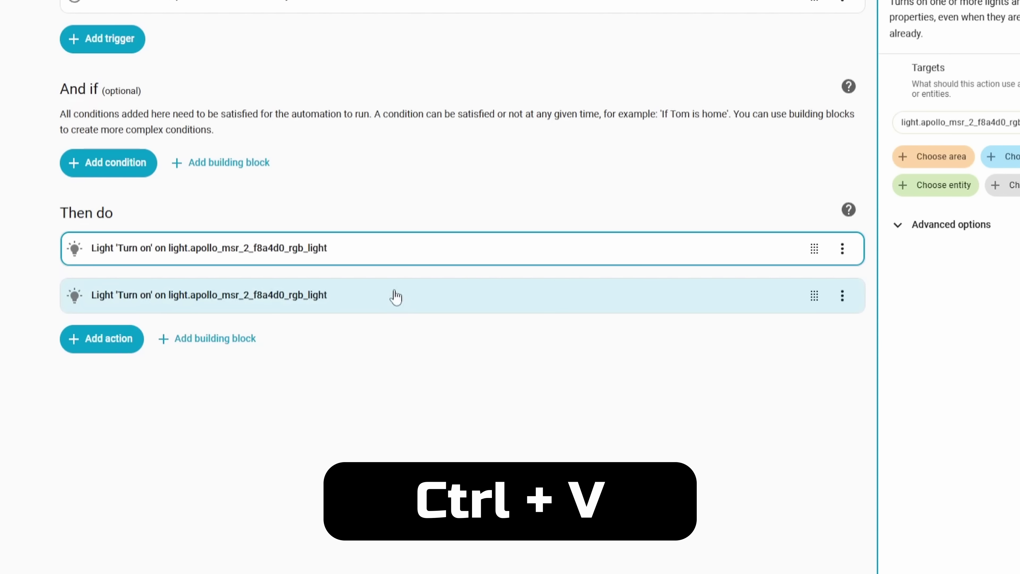
key(ctrl+v)
key(ctrl+v)
key(ctrl+v)
key(ctrl+v)
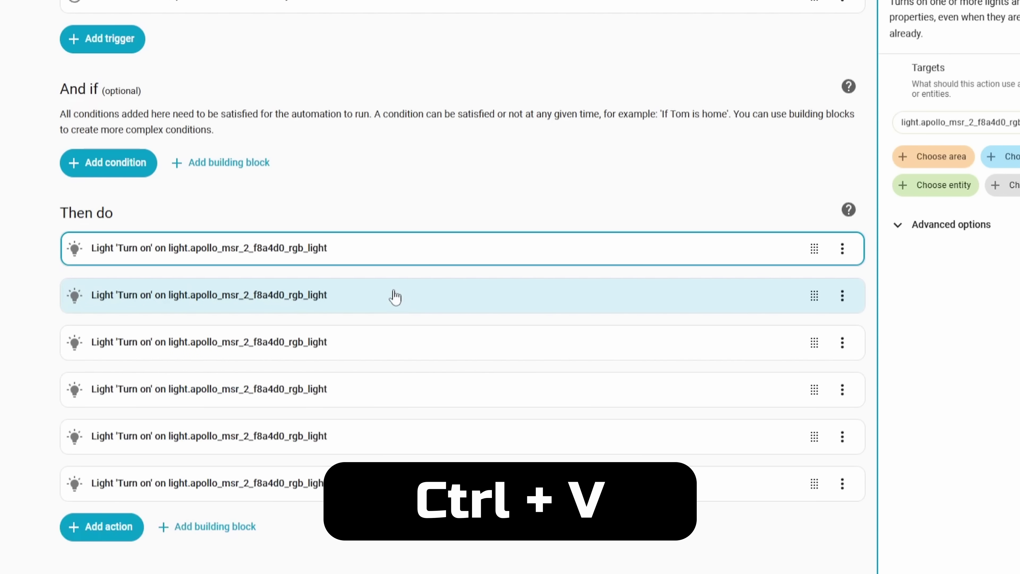
Undo the pasted light actions, redo them, then paste a duplicate 82C temperature condition.
key(ctrl+z)
key(ctrl+z)
key(ctrl+z)
key(ctrl+z)
key(ctrl+z)
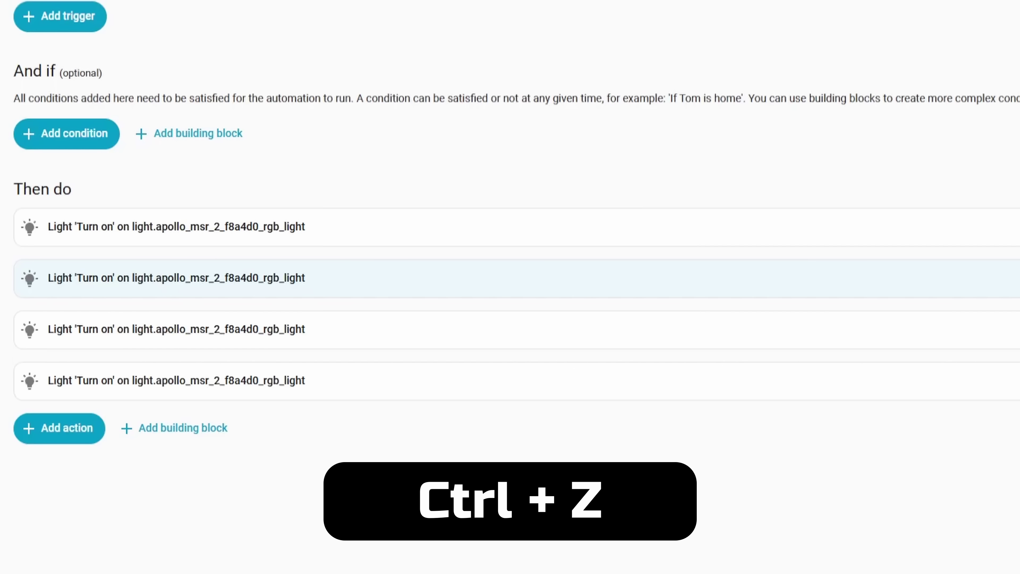
key(ctrl+z)
key(ctrl+z)
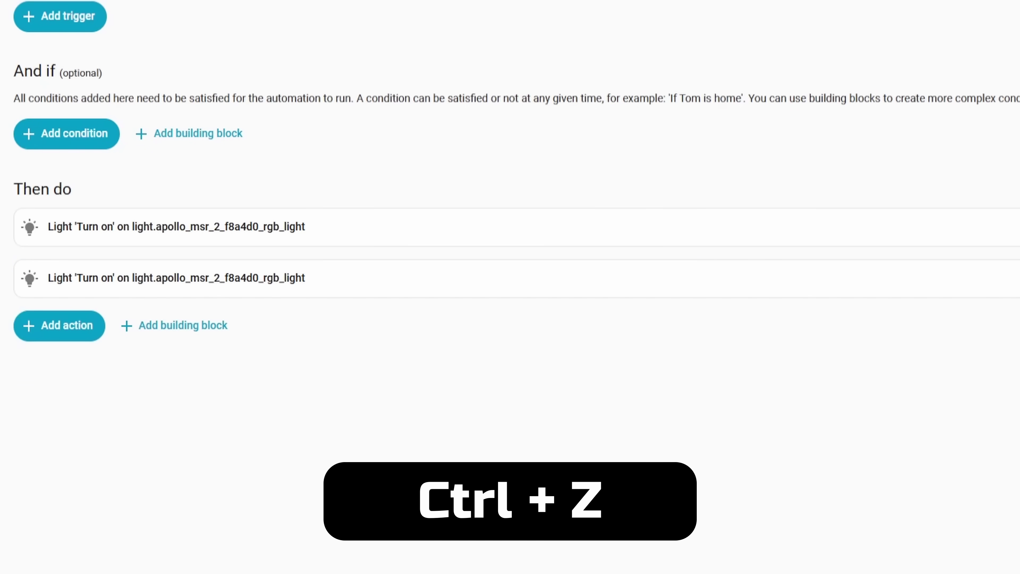
key(ctrl+y)
key(ctrl+y)
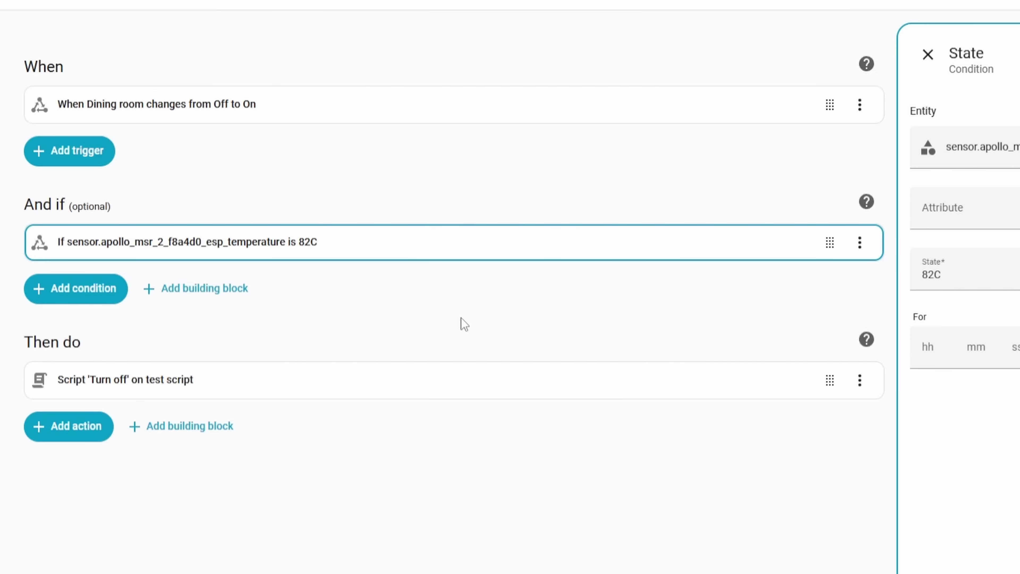
key(ctrl+v)
Paste the copied Sunday 8 PM time-trigger automation and replace the current automation with it.
click(482, 306)
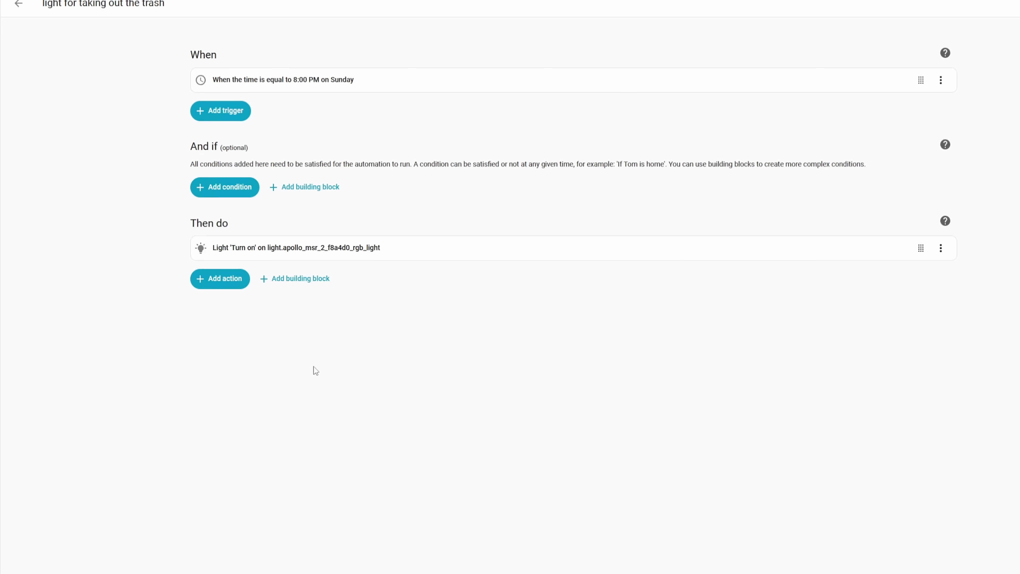
key(ctrl+v)
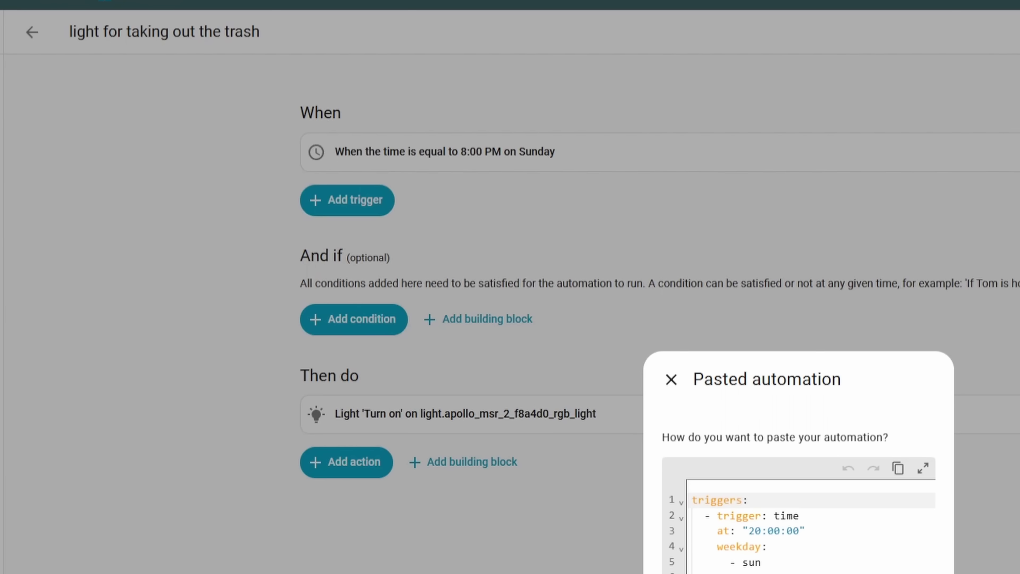
click(666, 495)
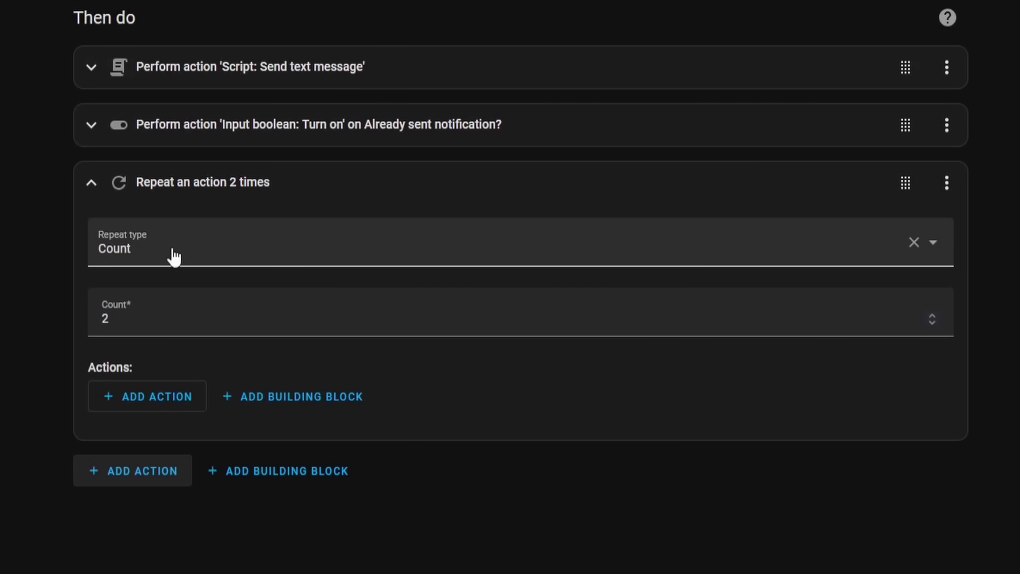
Switch the Repeat block's type from a count of 2 to For each, then to While.
click(429, 262)
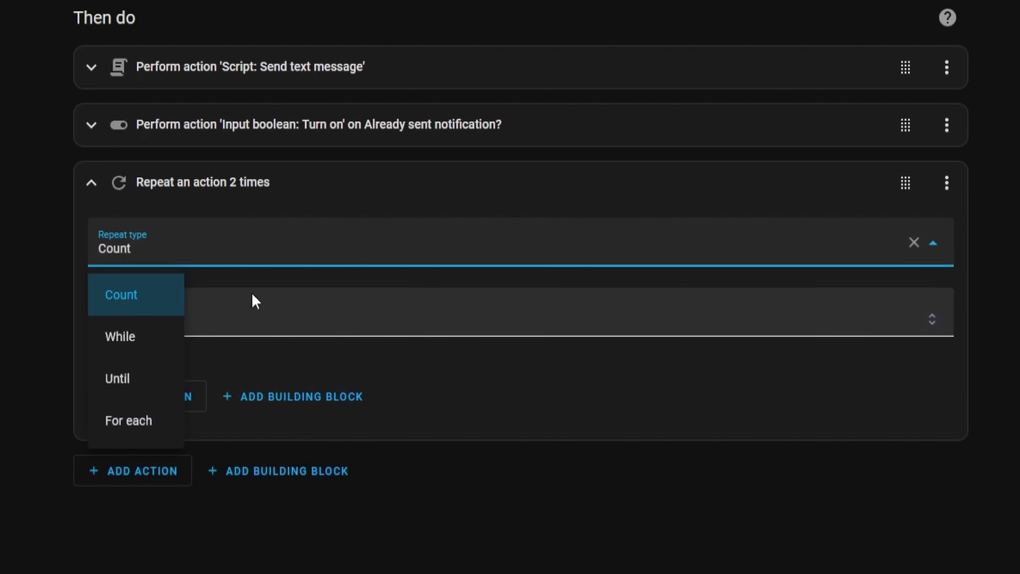
click(154, 429)
click(191, 261)
click(182, 249)
click(133, 339)
click(212, 255)
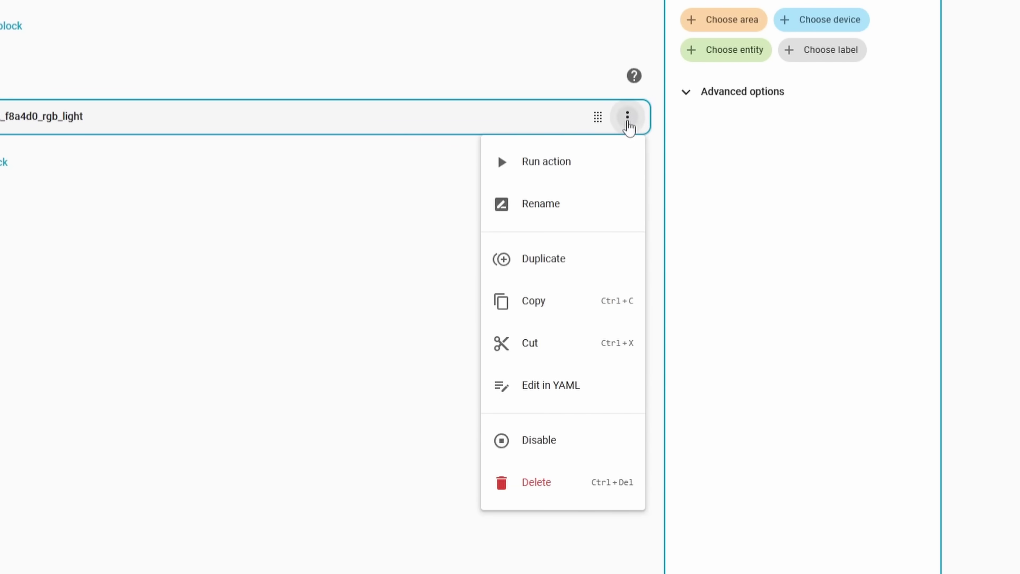
key(Escape)
click(910, 107)
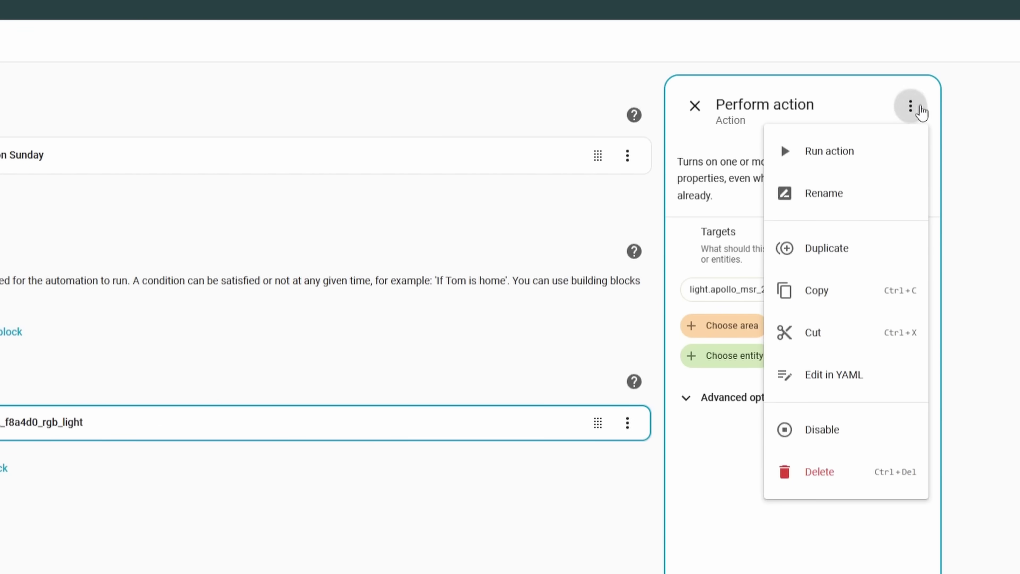
key(Escape)
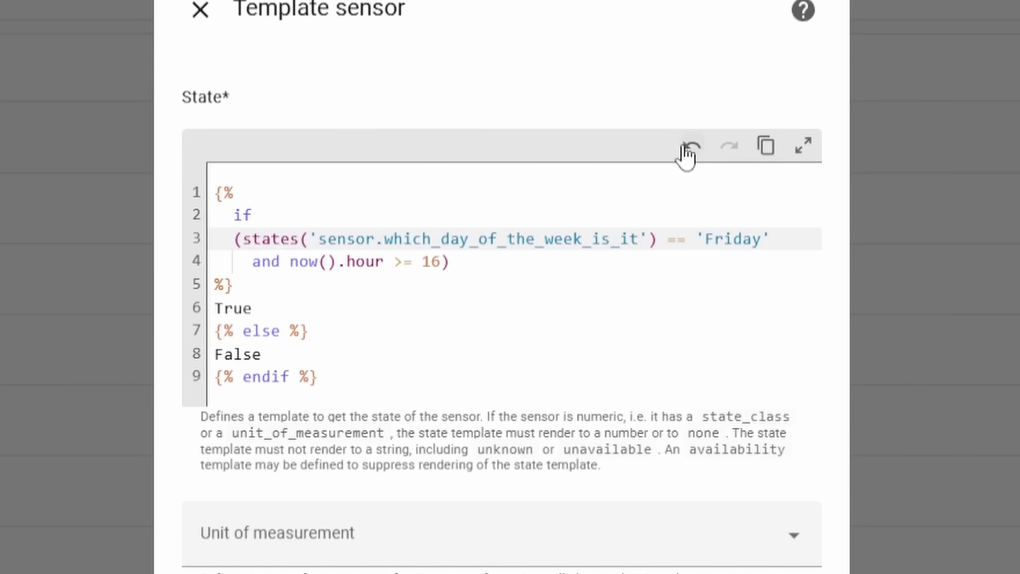
Undo the last three edits to the Template sensor's state template code.
click(695, 148)
click(694, 139)
click(695, 128)
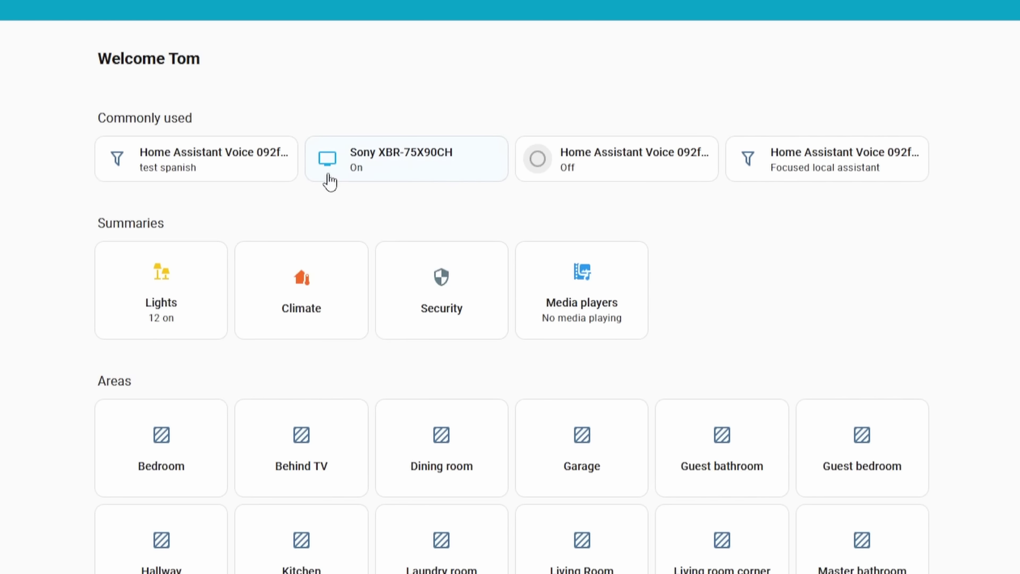
Open the Sony XBR-75X90CH media player card under Commonly used.
click(433, 167)
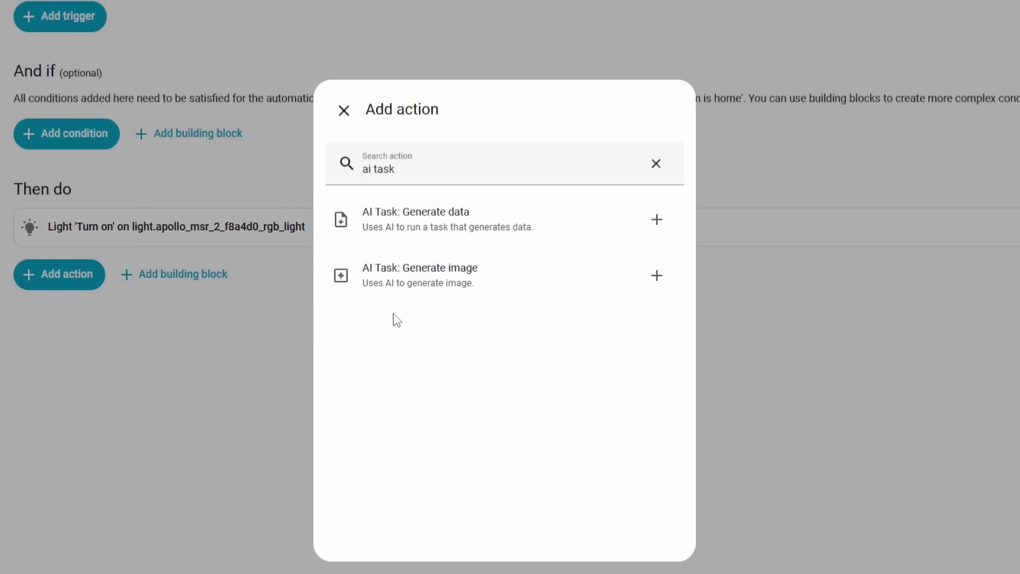
Add an AI Task generate-image action 'generate image', instructions 'make it awesome', on Google AI Task.
click(518, 293)
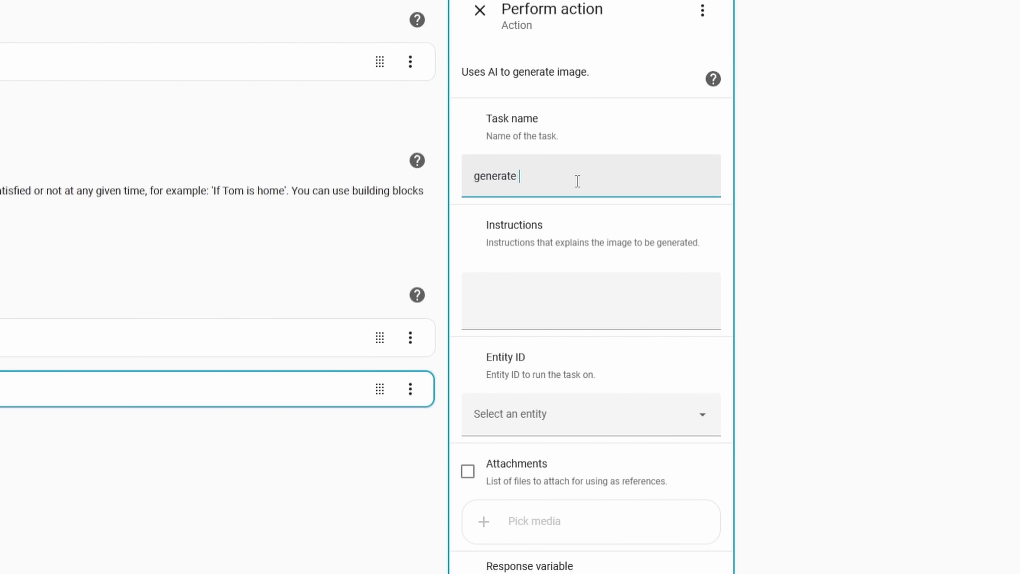
click(592, 316)
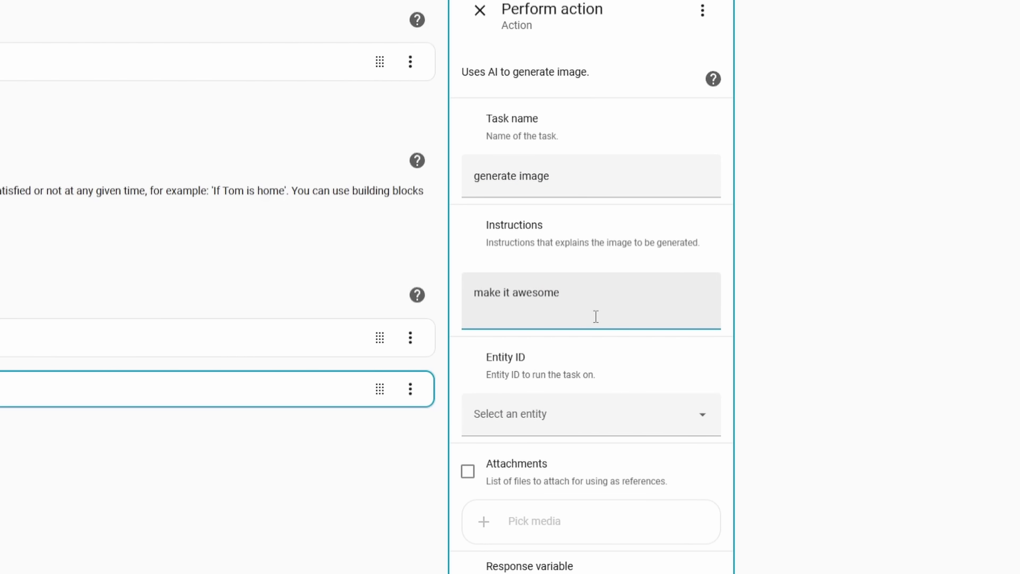
click(635, 425)
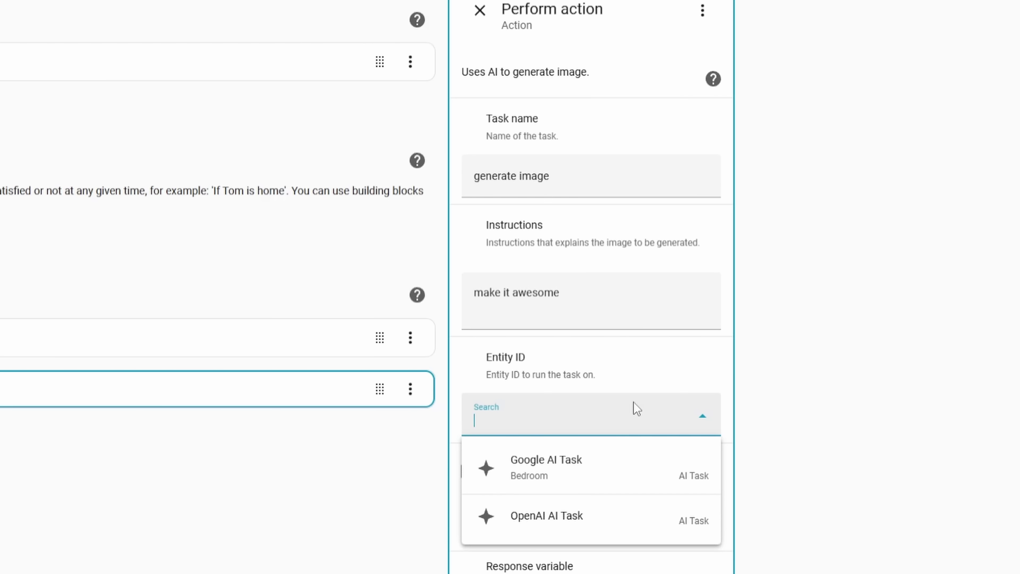
click(596, 469)
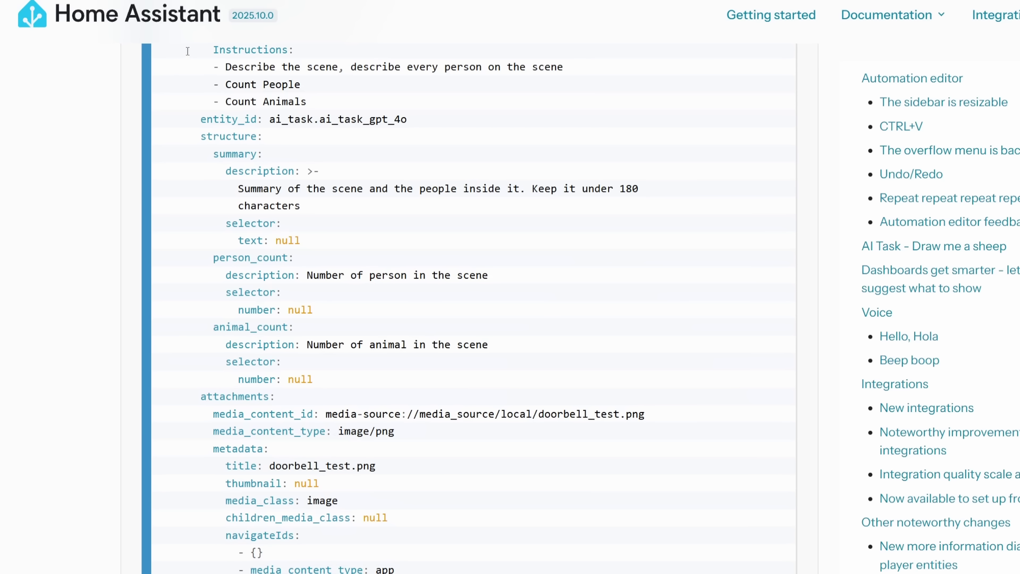
drag(188, 49, 674, 430)
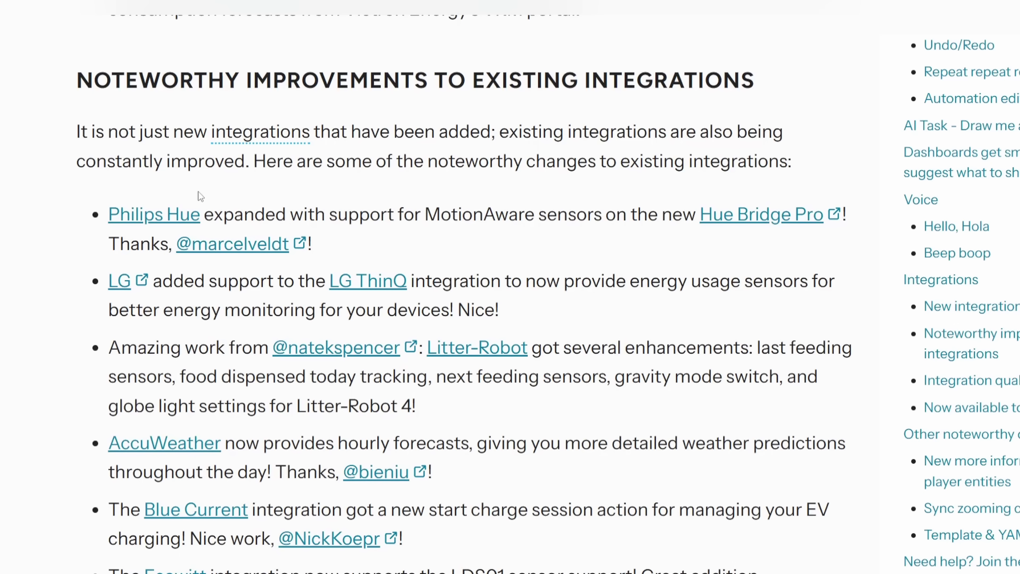
Highlight the Philips Hue MotionAware release note, then clear the highlight.
drag(338, 251, 127, 215)
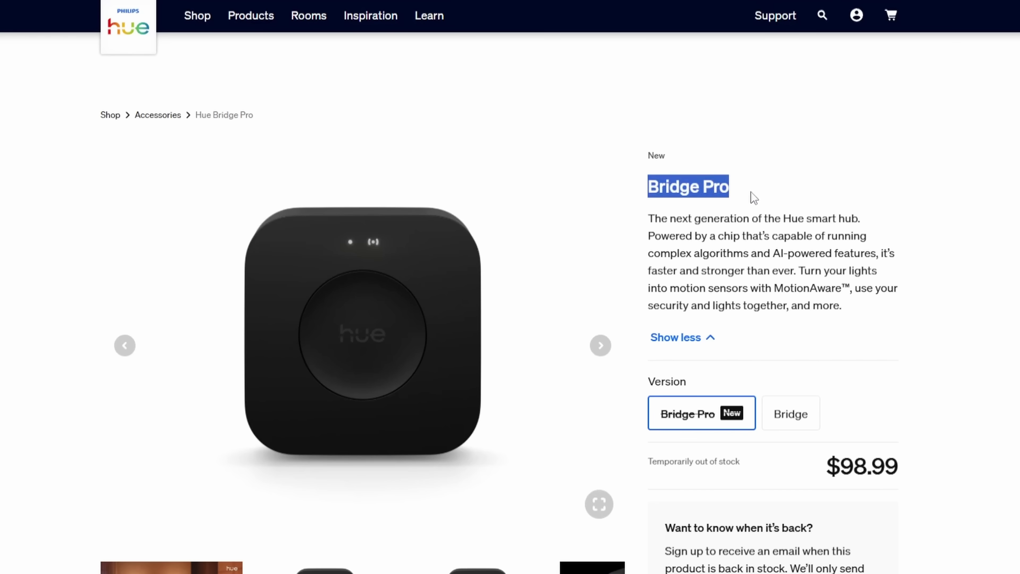
click(785, 259)
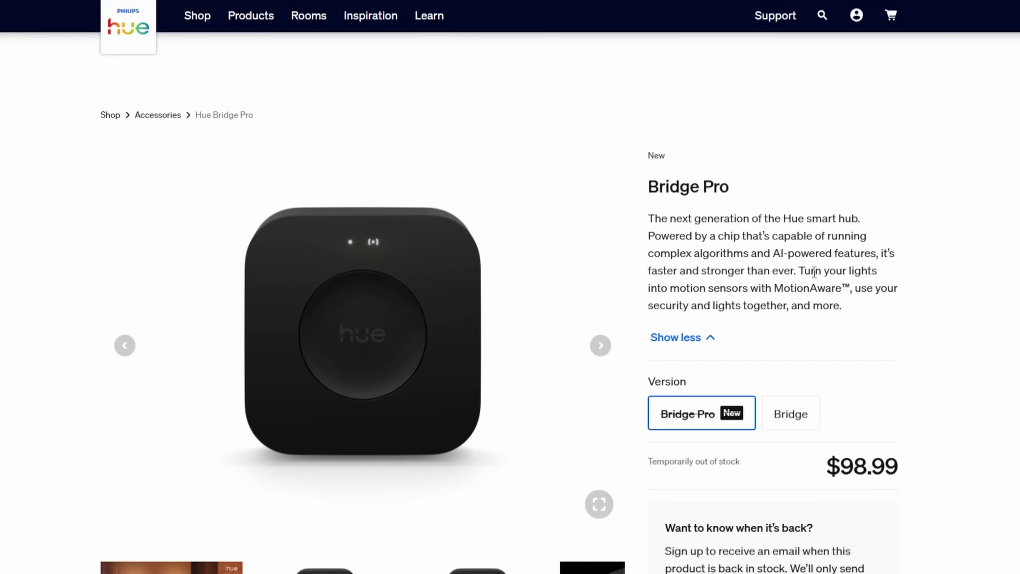
drag(800, 269, 842, 286)
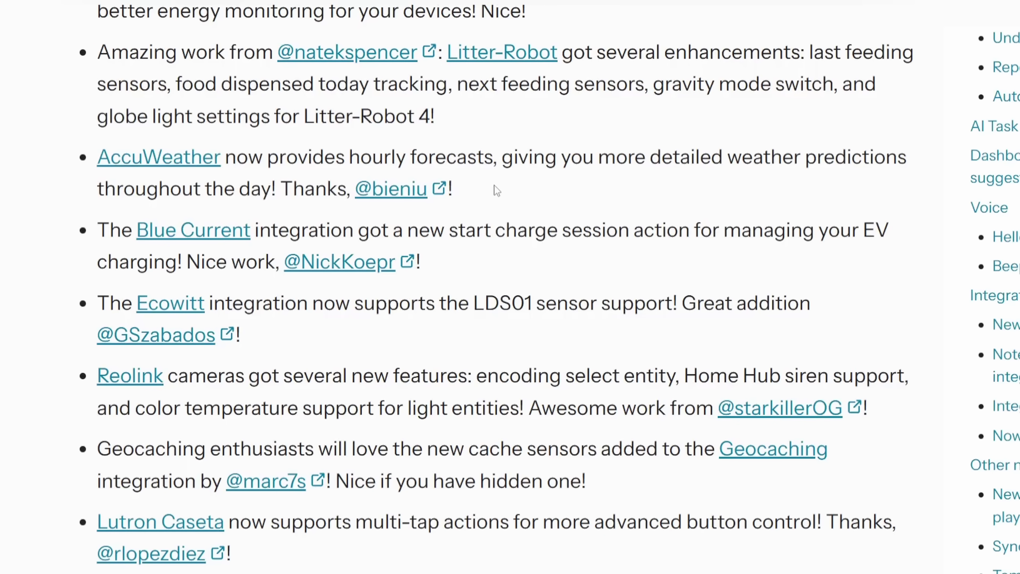
Highlight the AccuWeather, Reolink, Shelly, Tuya and Lutron Caseta notes while reading, then clear the highlight.
drag(310, 177, 171, 188)
drag(870, 414, 117, 376)
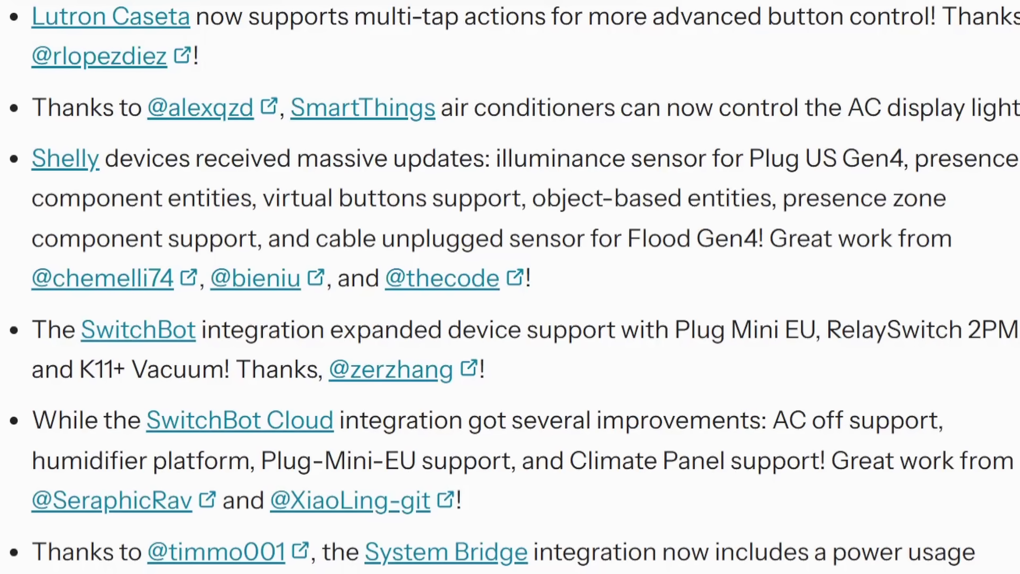
drag(627, 292, 33, 169)
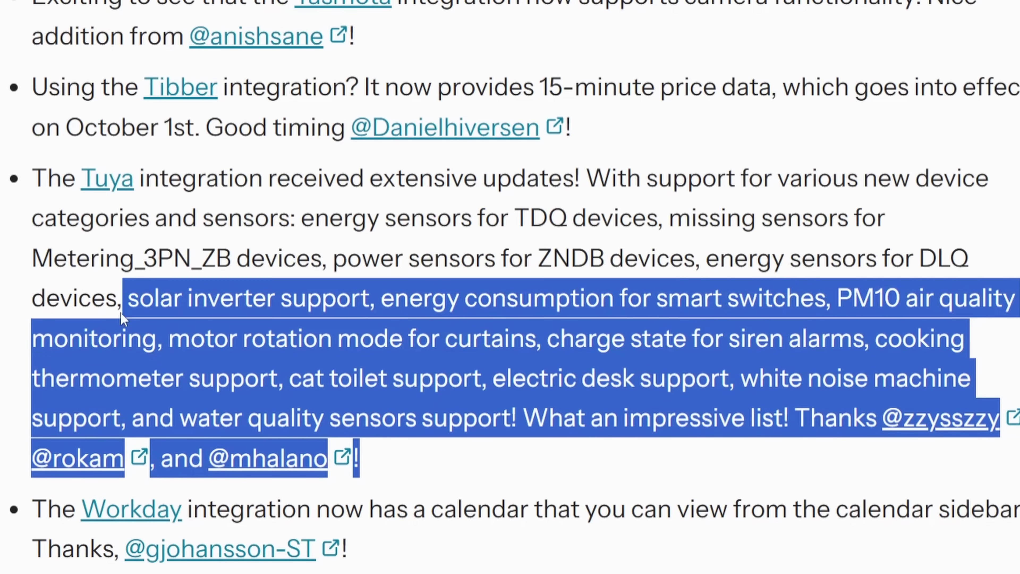
drag(128, 297, 41, 186)
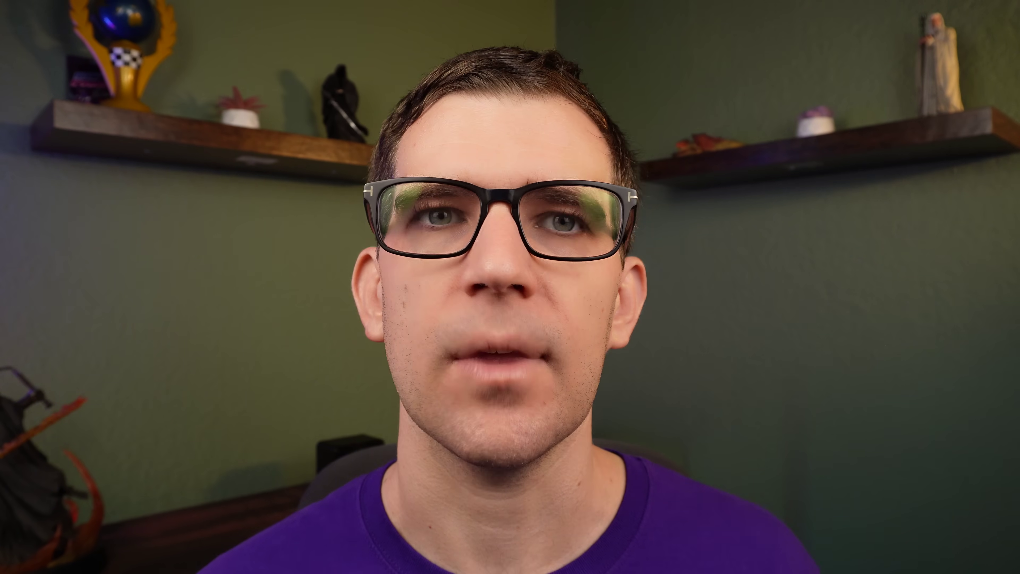
drag(205, 281, 47, 254)
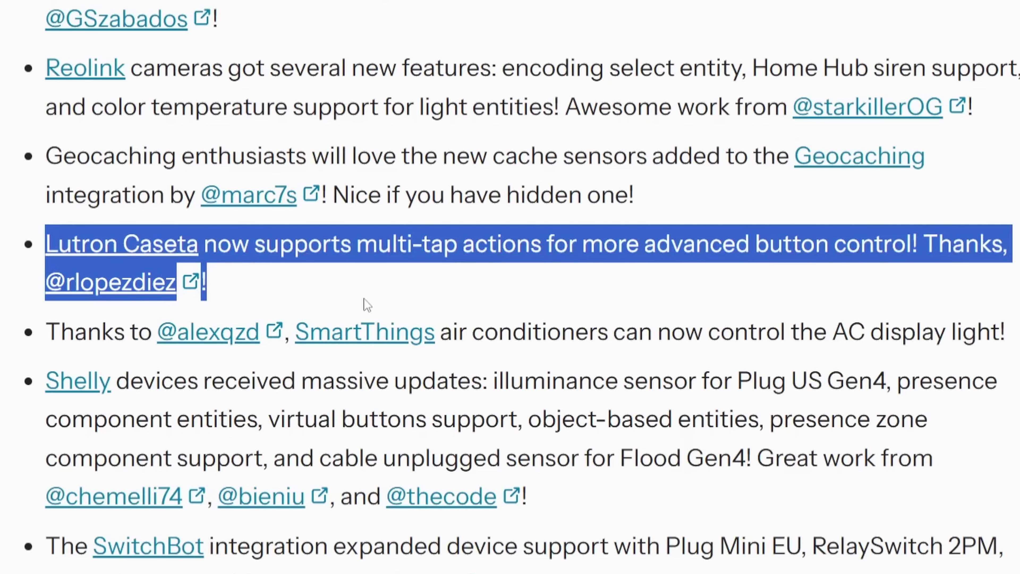
click(360, 249)
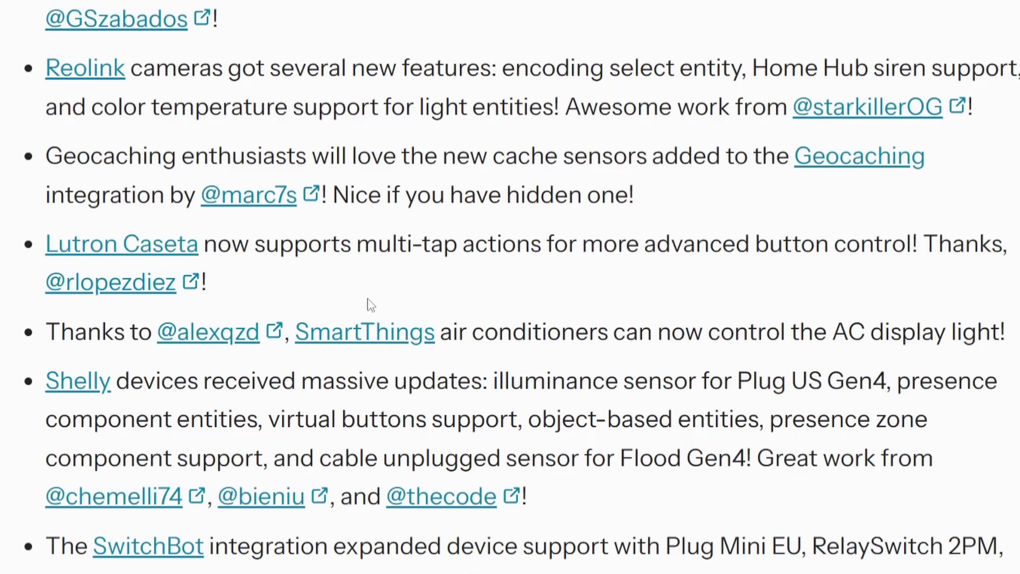